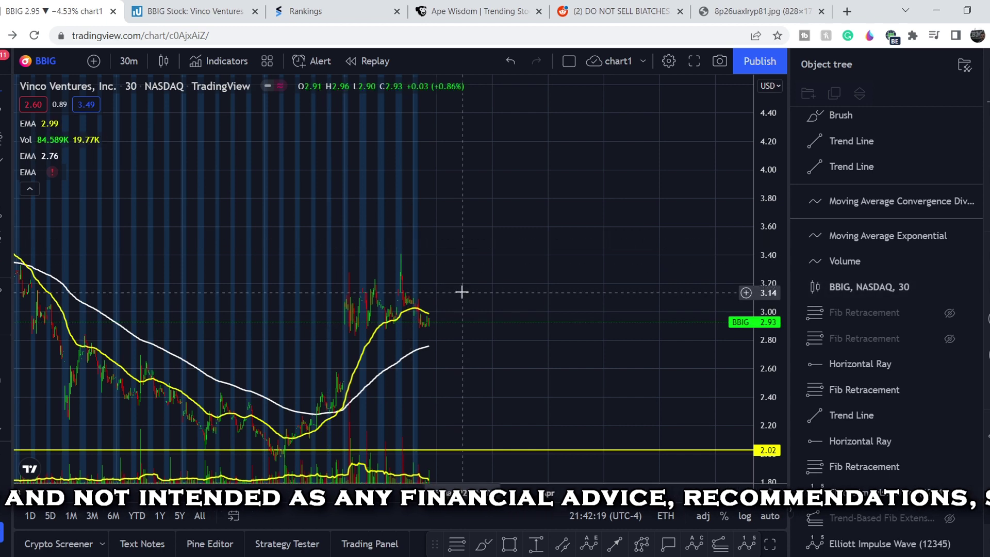
scroll(487, 426, "down", 3)
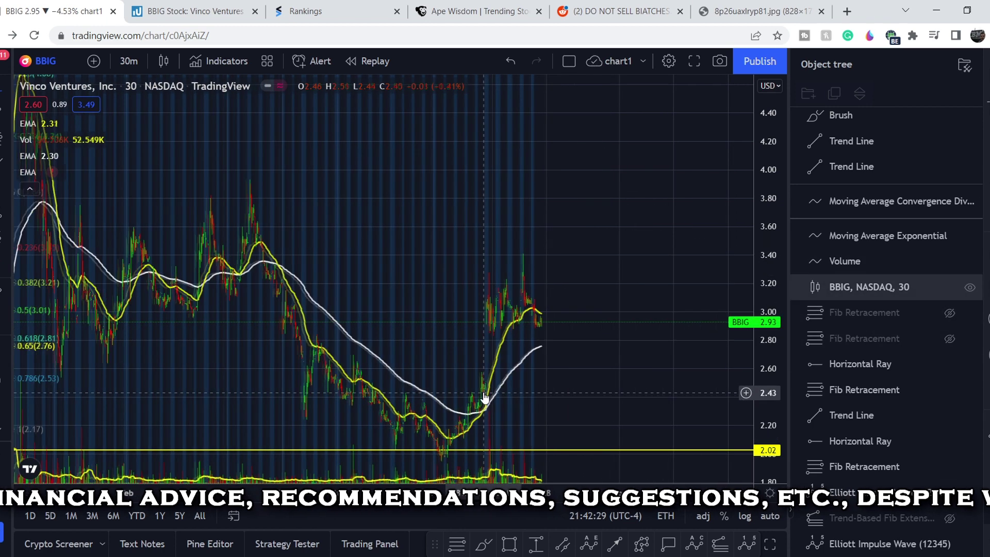
- Unhide the top Fibonacci retracement (1.99 to 3.94) and pan the chart to show it whole
left_click(948, 312)
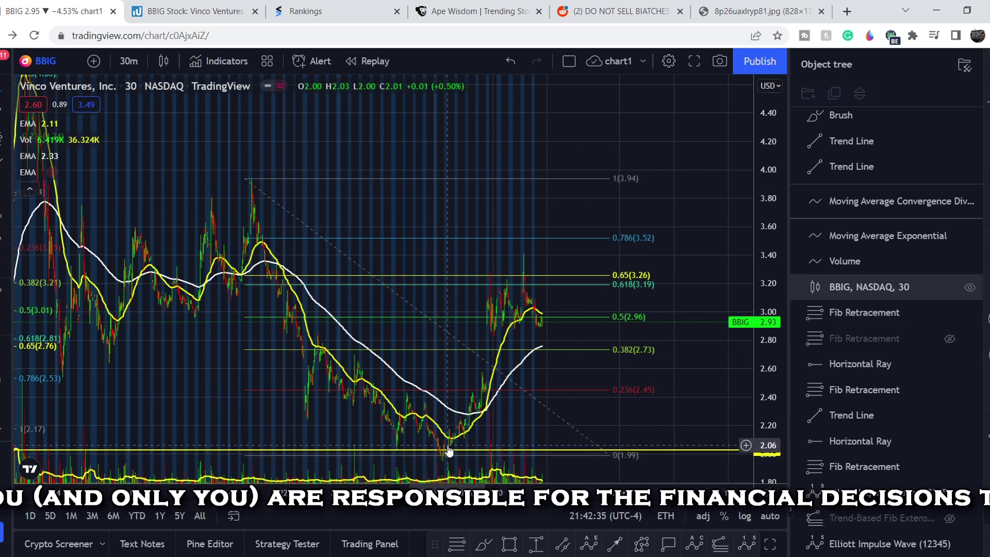
left_click_drag(526, 271, 458, 280)
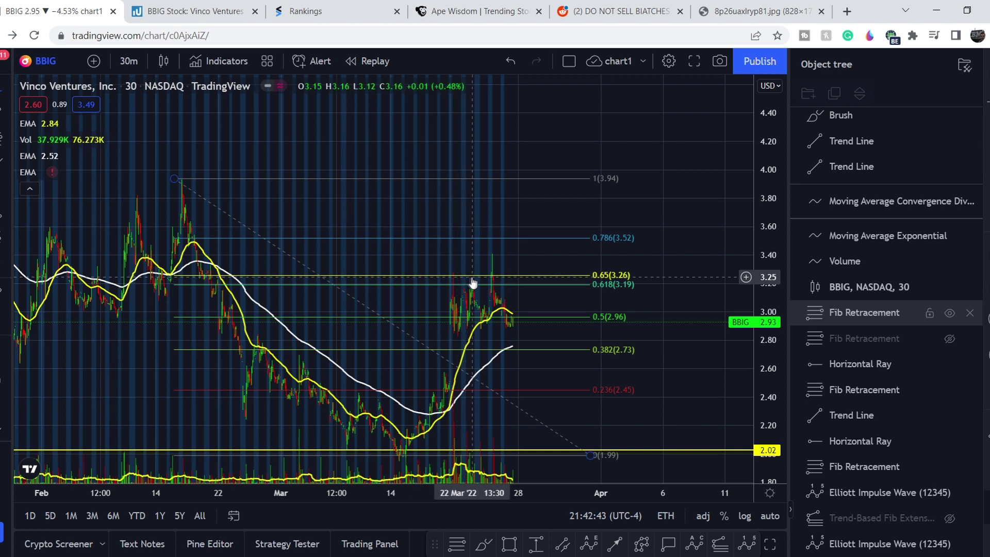
left_click(474, 284)
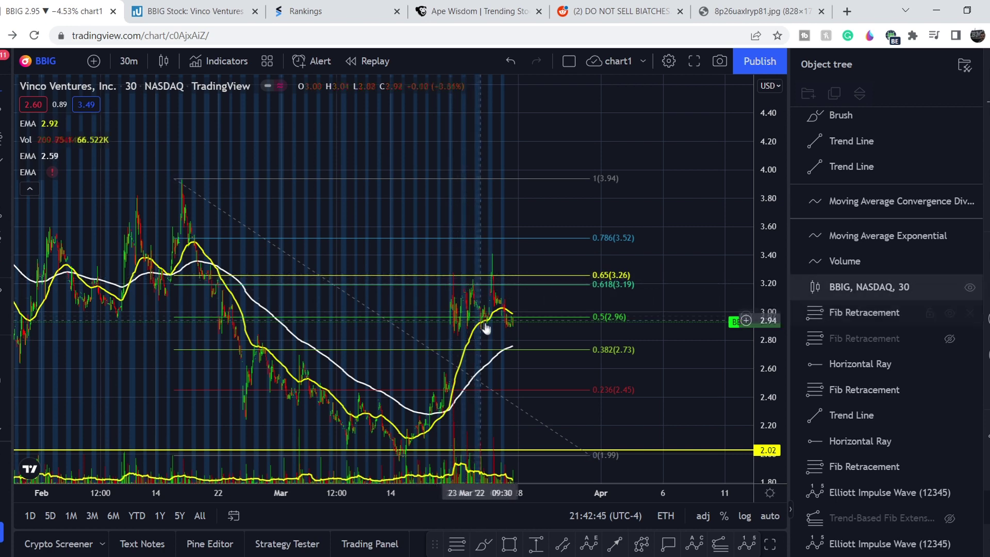
left_click(495, 283)
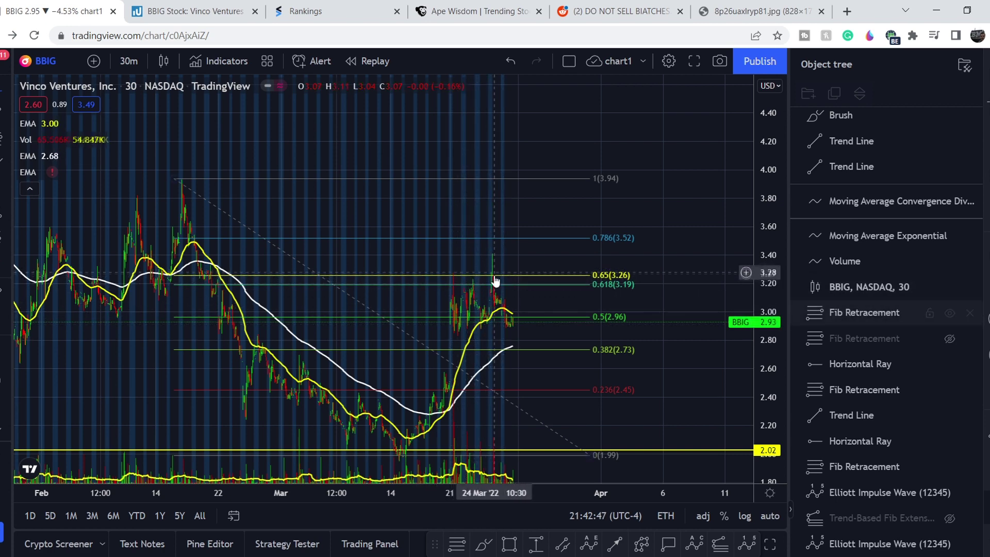
left_click(493, 265)
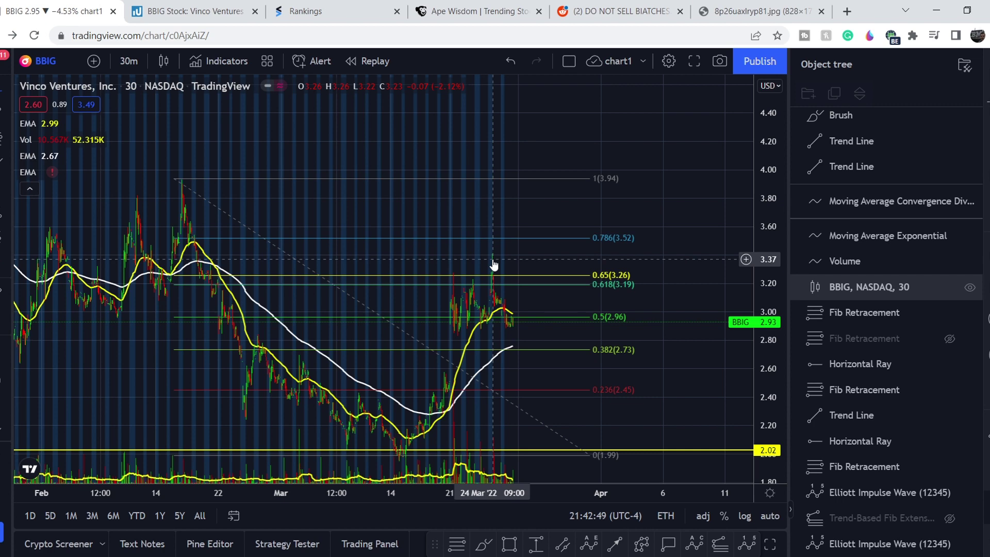
left_click(493, 266)
left_click(513, 281)
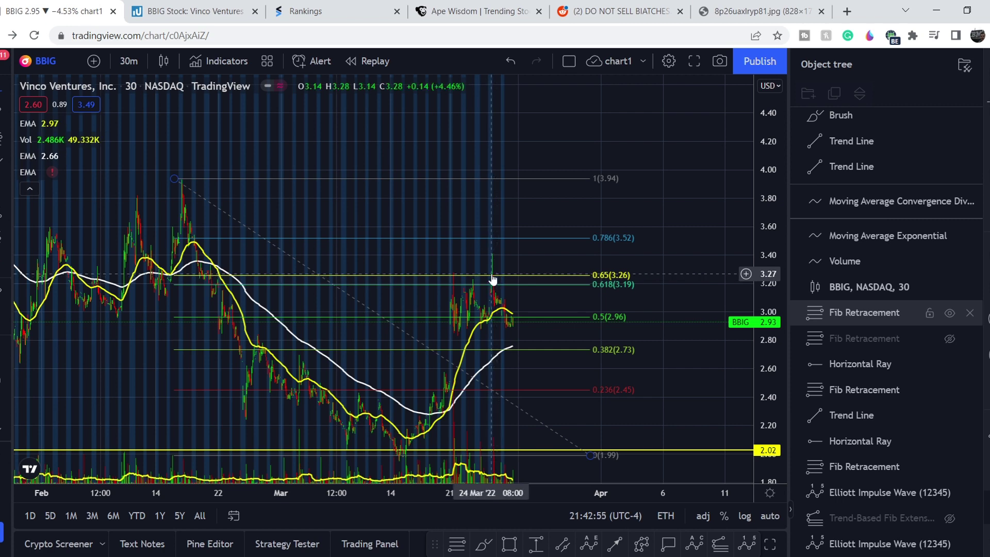
left_click(494, 279)
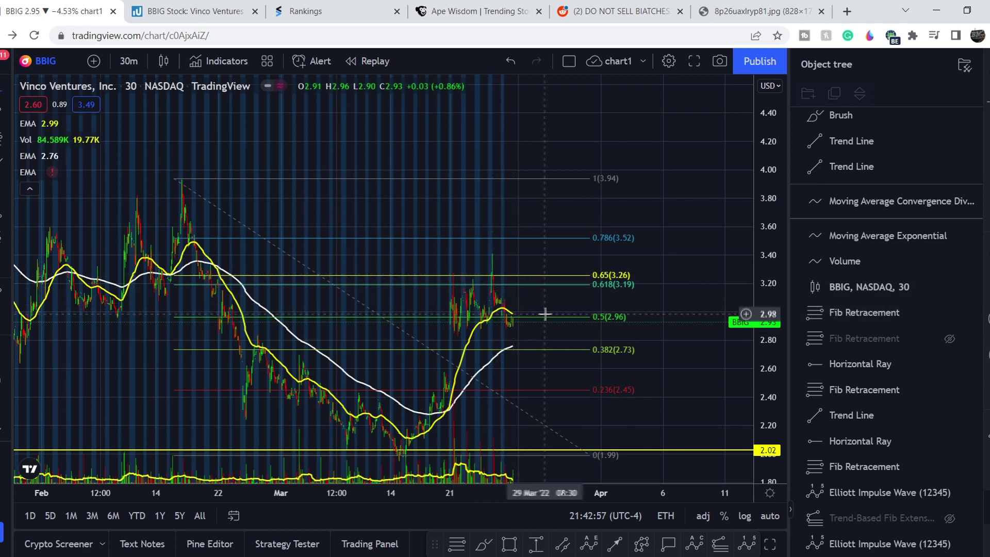
scroll(495, 309, "up", 2)
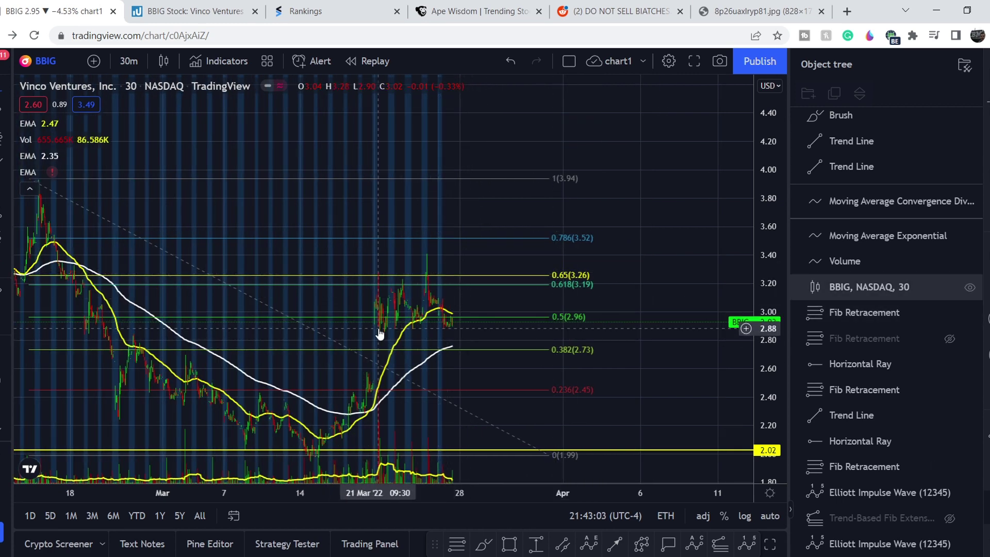
- Place a horizontal ray at 2.89 on BBIG, then go to the Vinco Ventures article
left_click(9, 119)
left_click(39, 305)
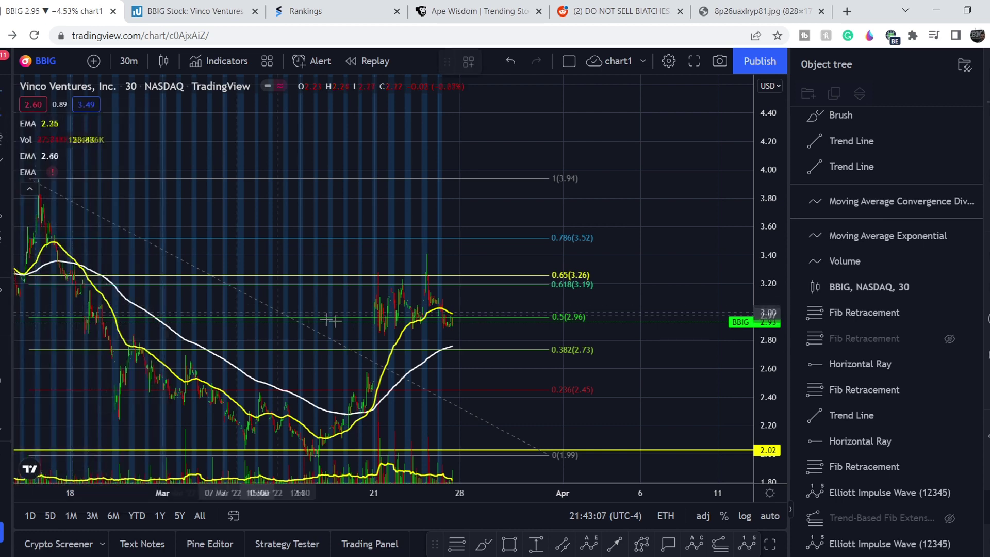
left_click(378, 328)
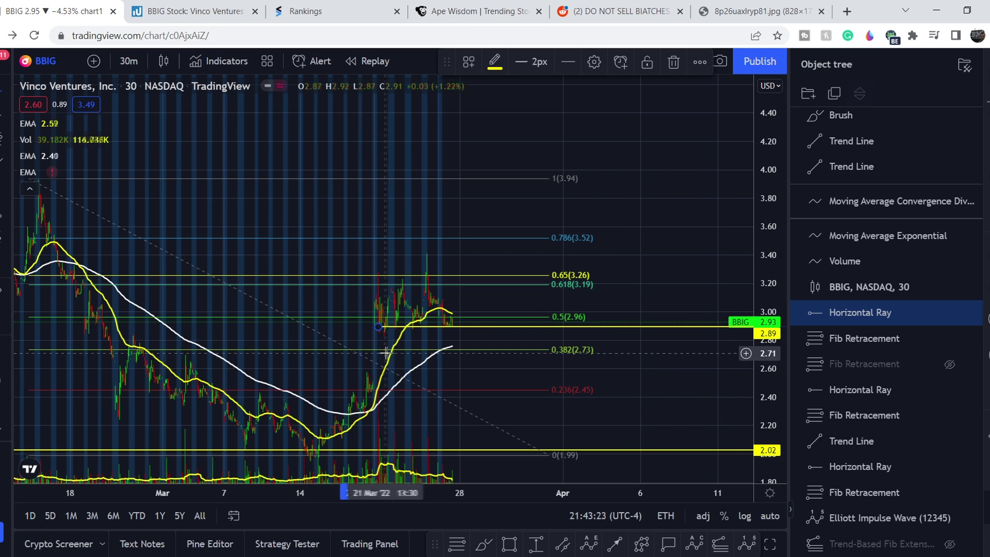
left_click(182, 17)
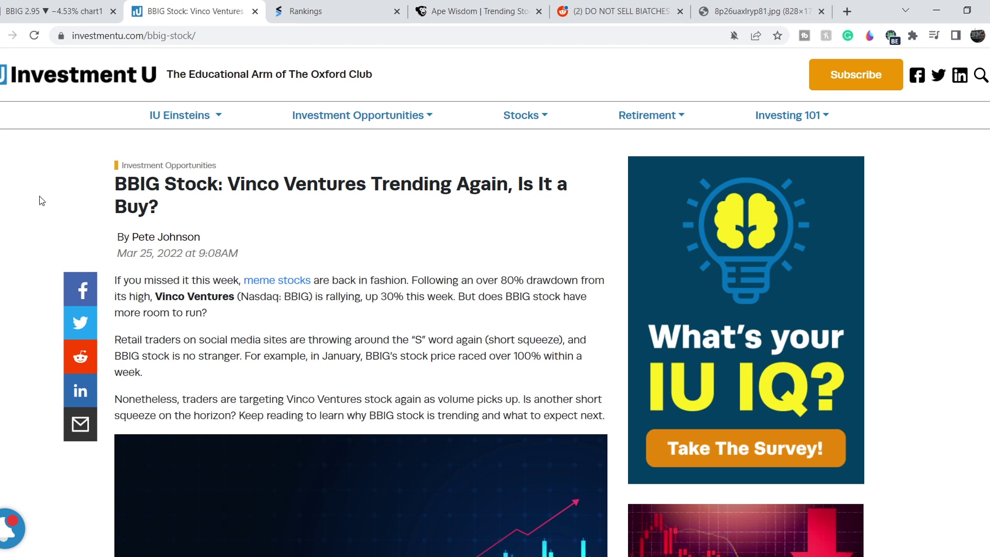
scroll(209, 248, "down", 4)
scroll(326, 286, "down", 3)
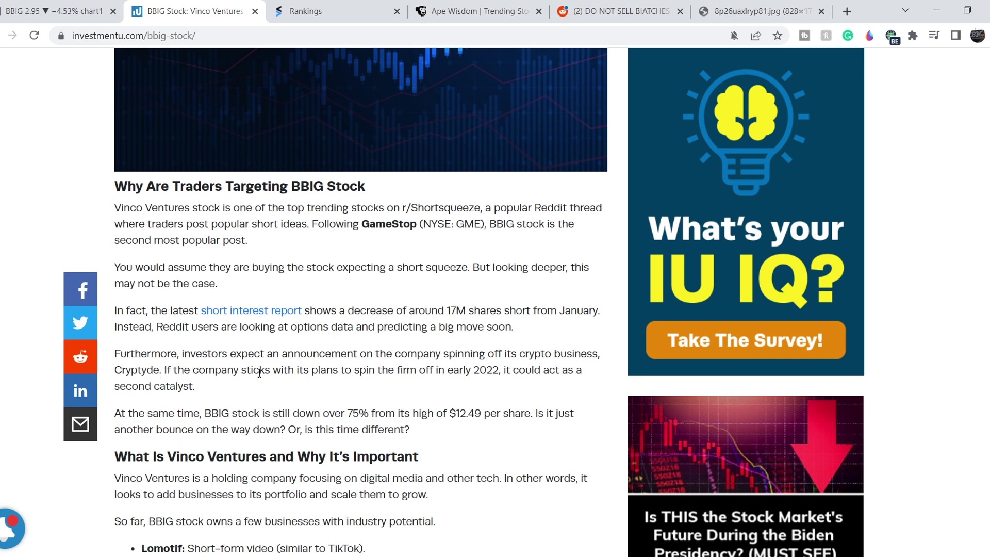
- Highlight the firm spin-off sentence, then go to the Reddit 'DO NOT SELL' post
left_click_drag(310, 370, 507, 371)
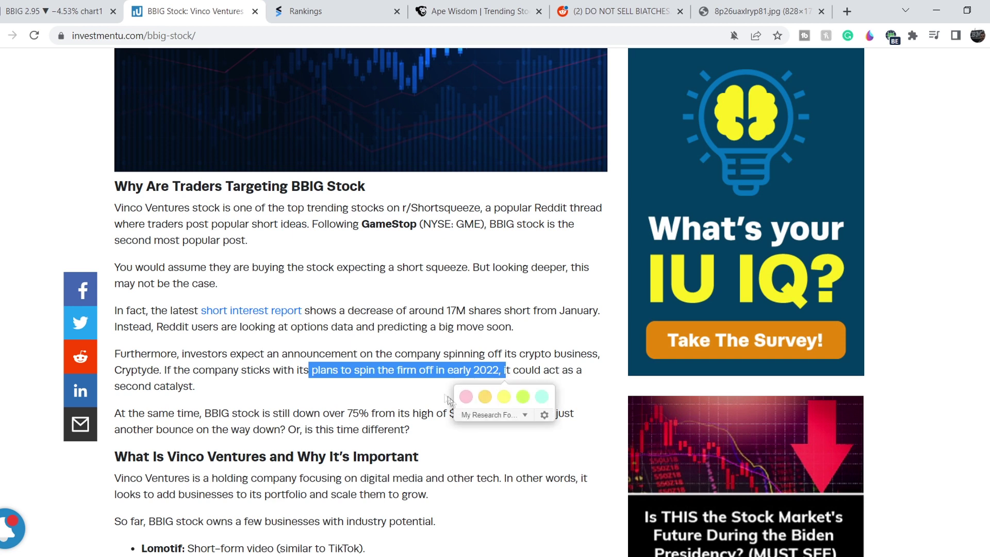
left_click(400, 383)
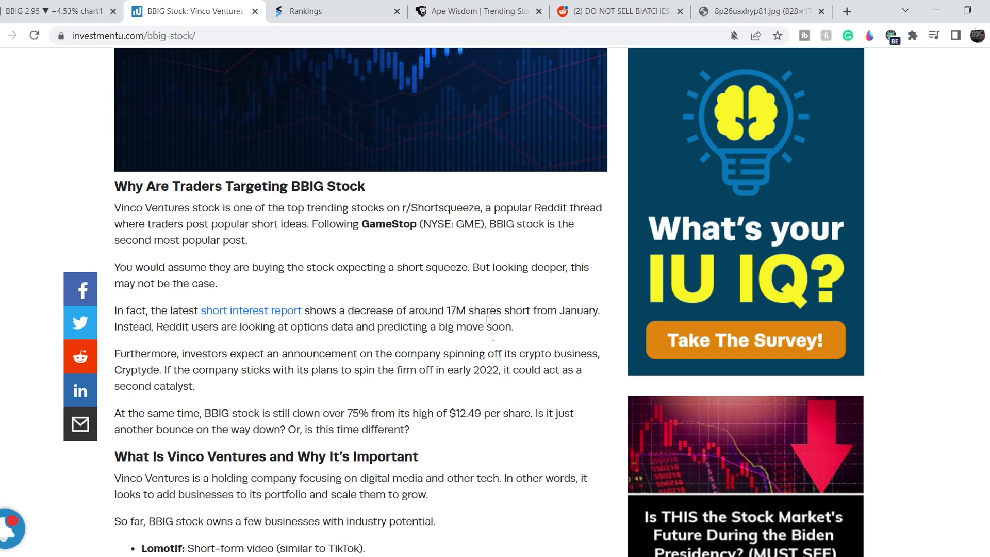
left_click(604, 13)
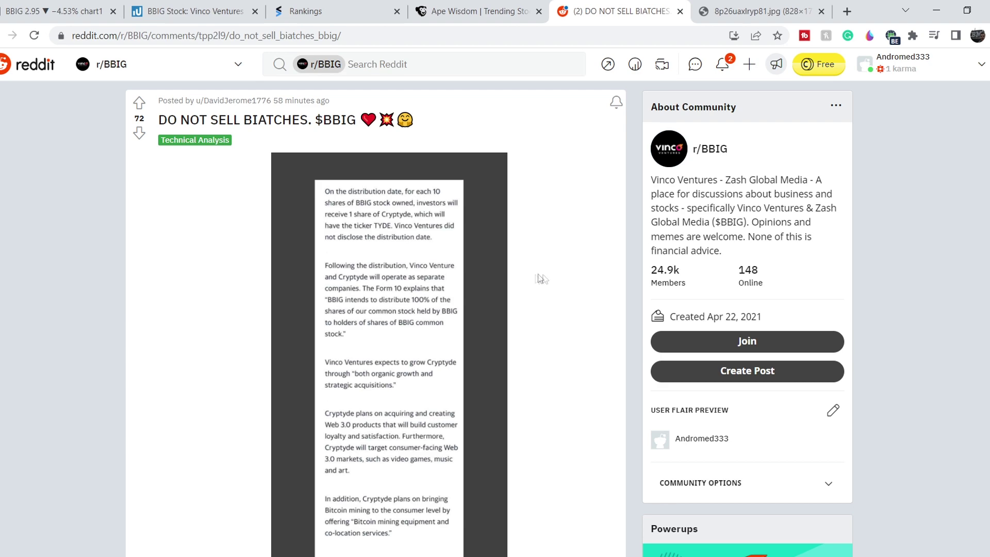
scroll(570, 278, "down", 1)
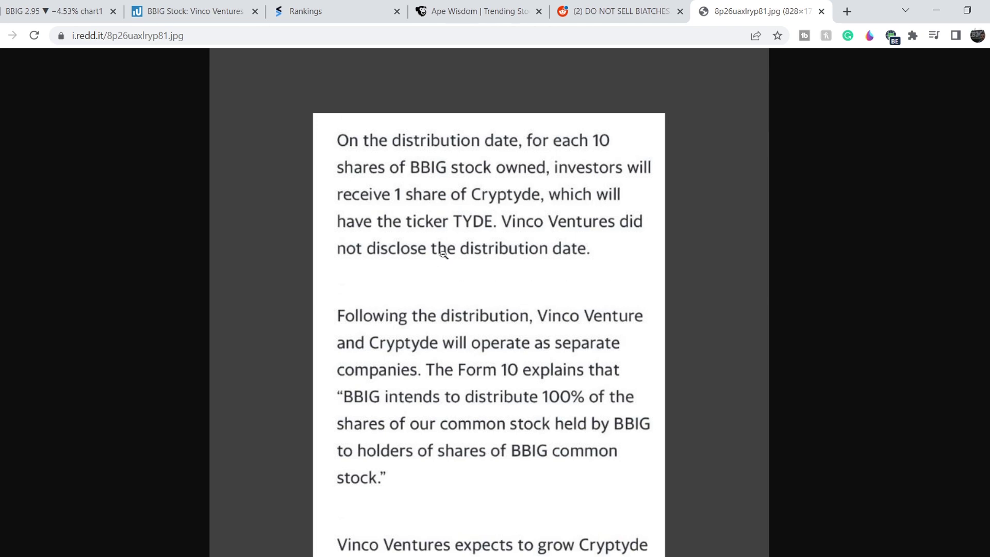
scroll(624, 262, "down", 1)
scroll(624, 262, "down", 1)
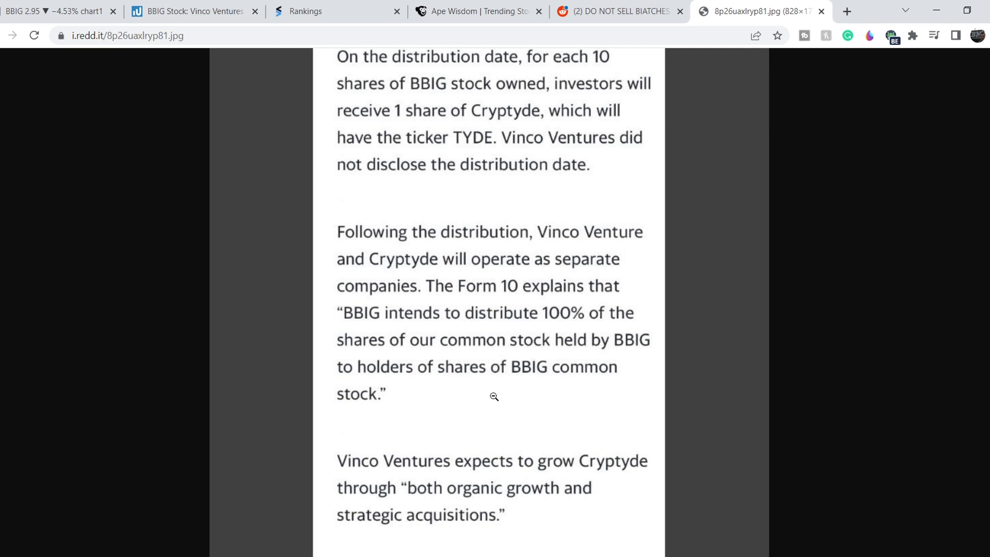
scroll(494, 396, "down", 2)
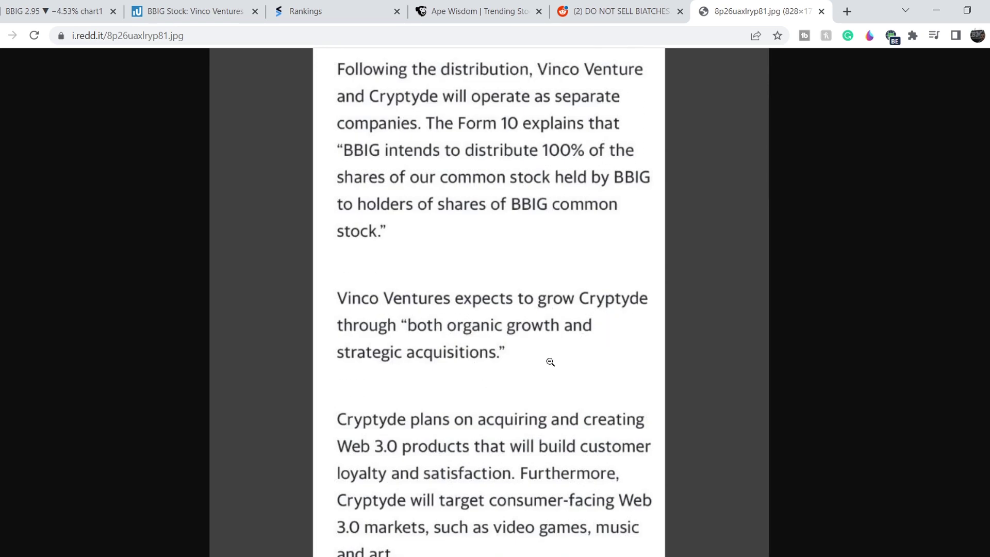
scroll(550, 362, "down", 1)
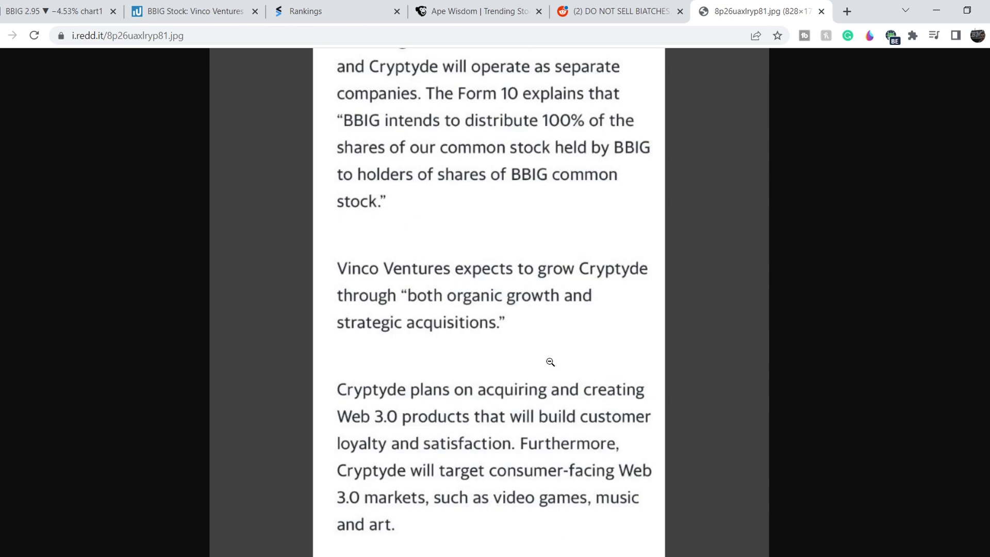
scroll(550, 363, "down", 2)
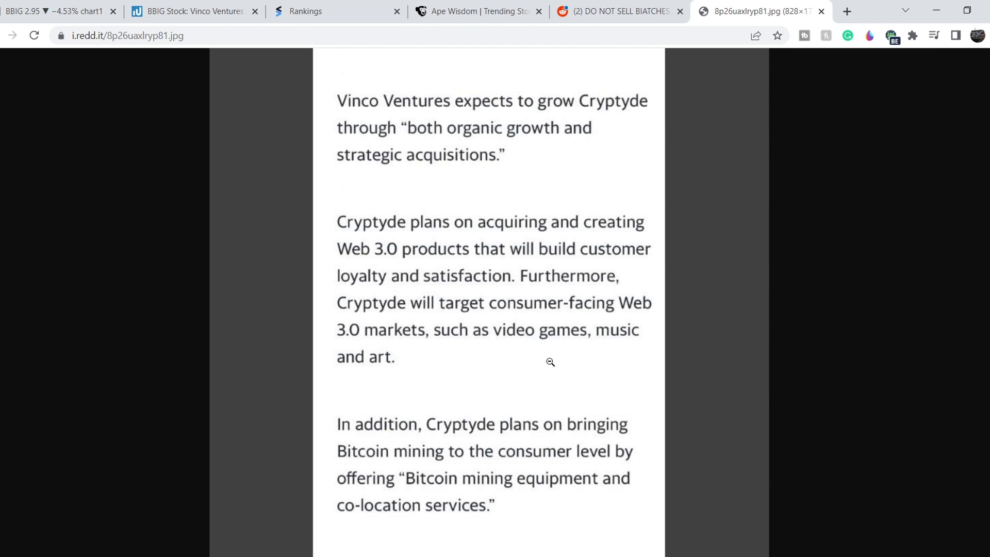
scroll(550, 363, "down", 3)
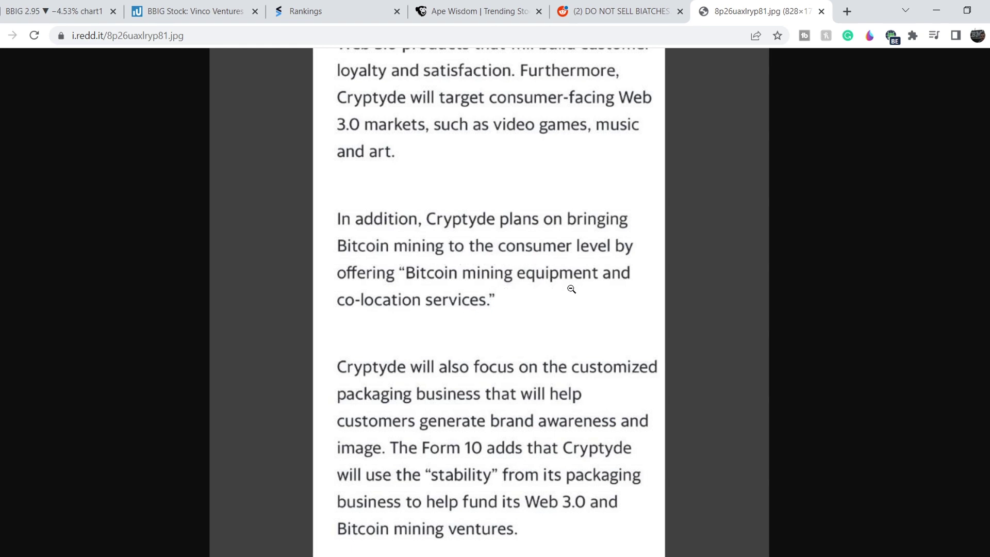
scroll(571, 289, "down", 1)
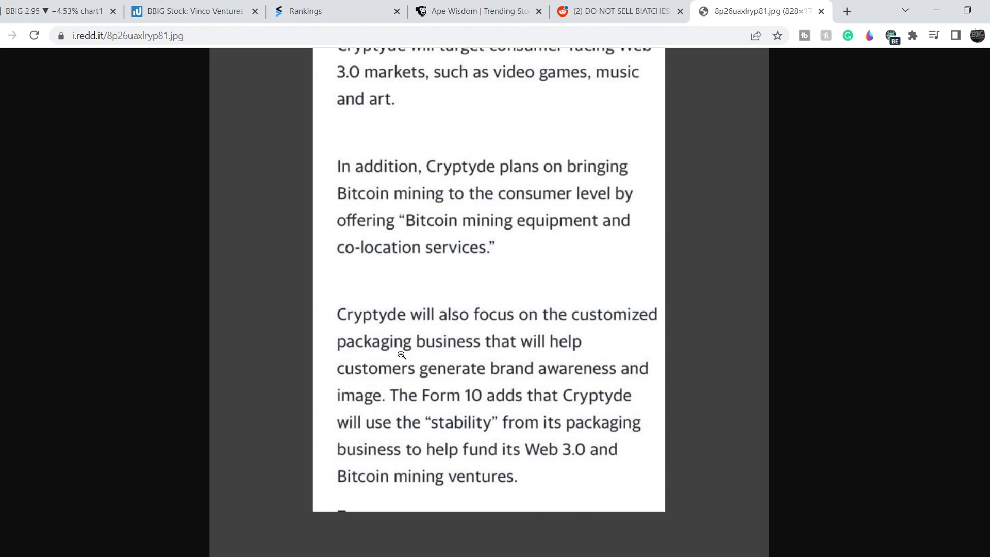
scroll(401, 353, "up", 6)
scroll(402, 352, "up", 3)
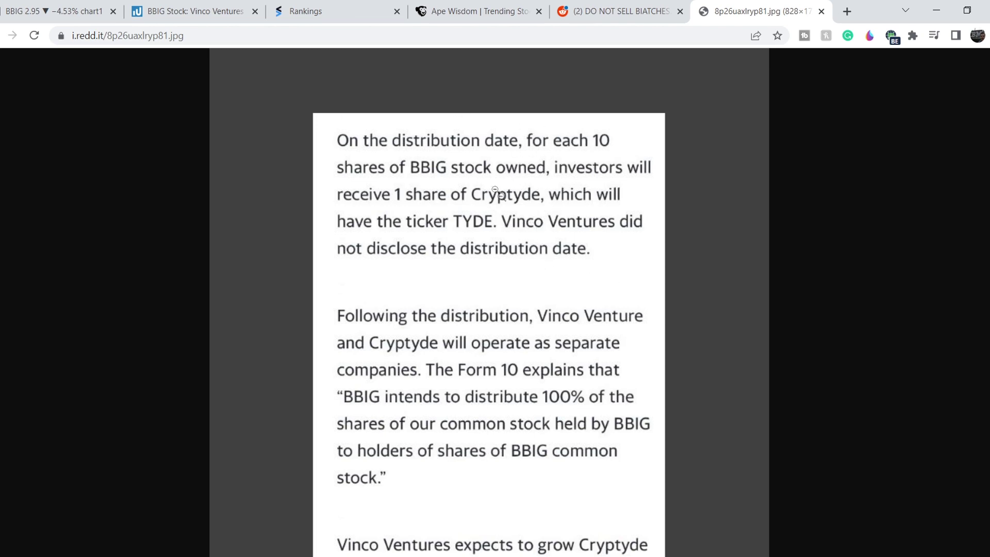
- Switch to the Vinco Ventures article tab
left_click(205, 16)
- Return to the BBIG 30-minute chart, then go to the Stocktwits watcher rankings
left_click(104, 9)
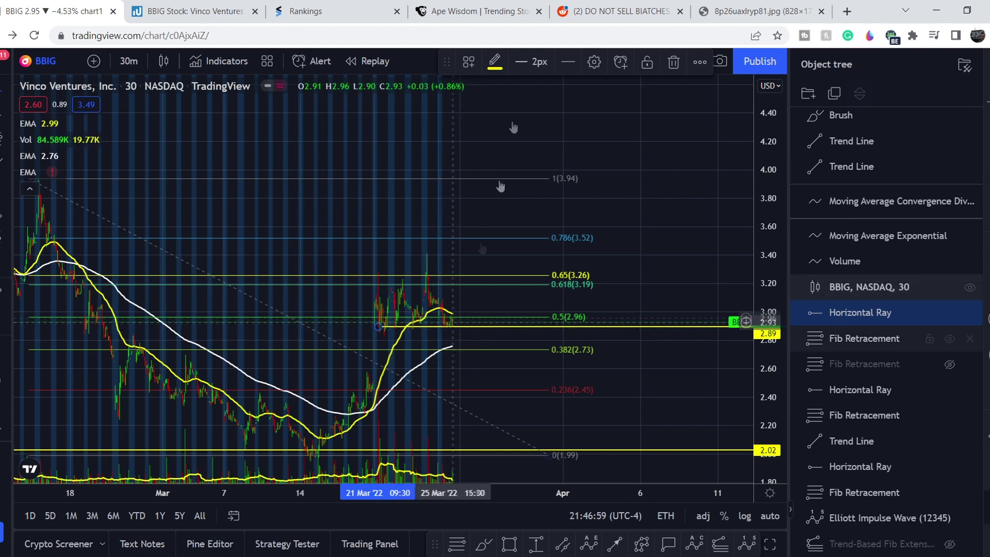
scroll(581, 126, "down", 2)
scroll(434, 171, "down", 3)
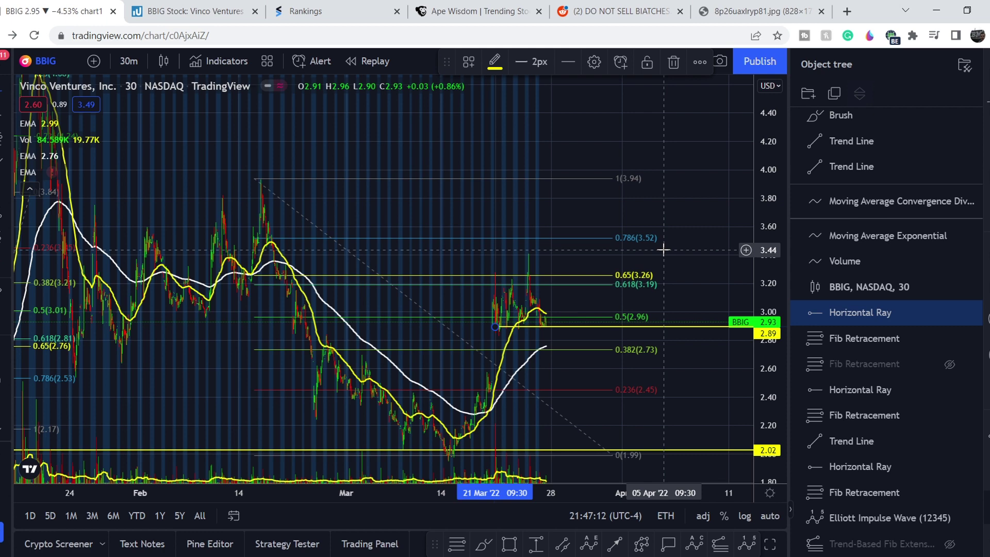
left_click(346, 11)
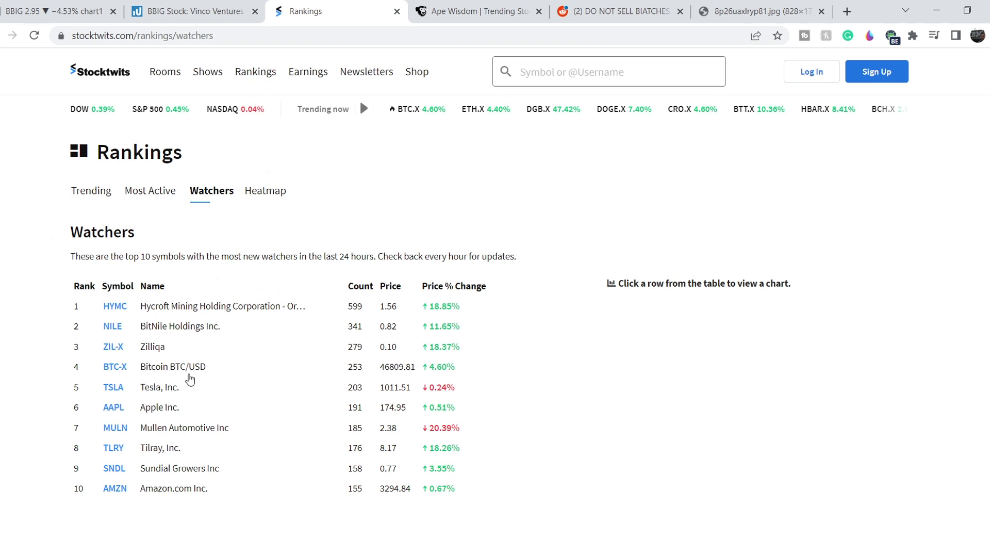
- View the Most Active and Trending rankings, then go to Ape Wisdom's trending stocks
left_click(149, 199)
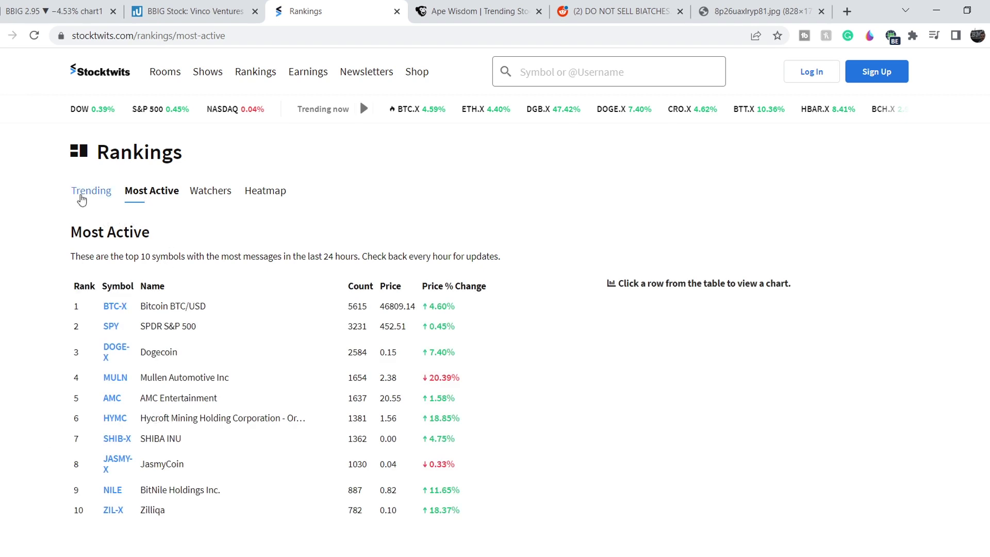
left_click(82, 193)
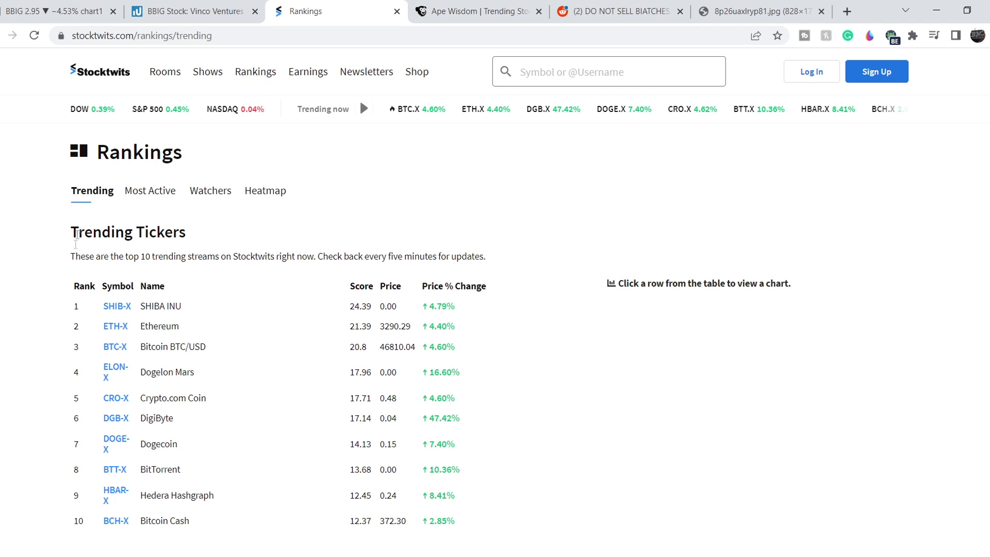
left_click(480, 12)
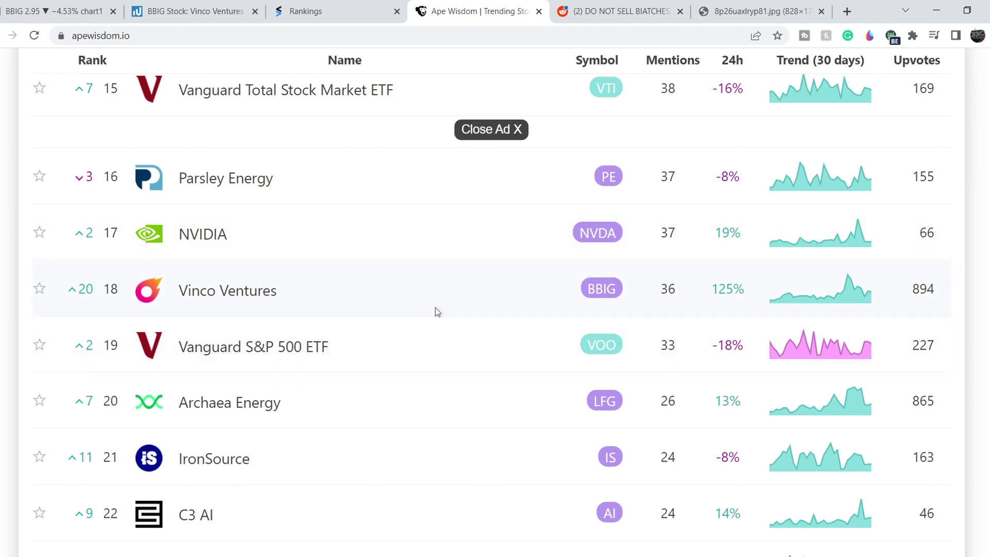
- Highlight BBIG's 36 mentions in Ape Wisdom, then return to the TradingView chart
left_click_drag(661, 288, 680, 292)
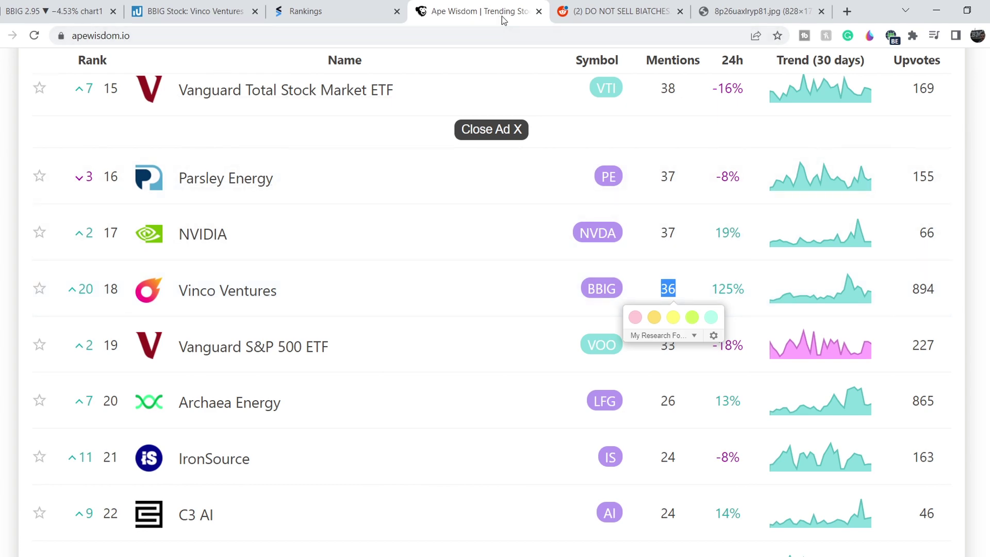
left_click(7, 12)
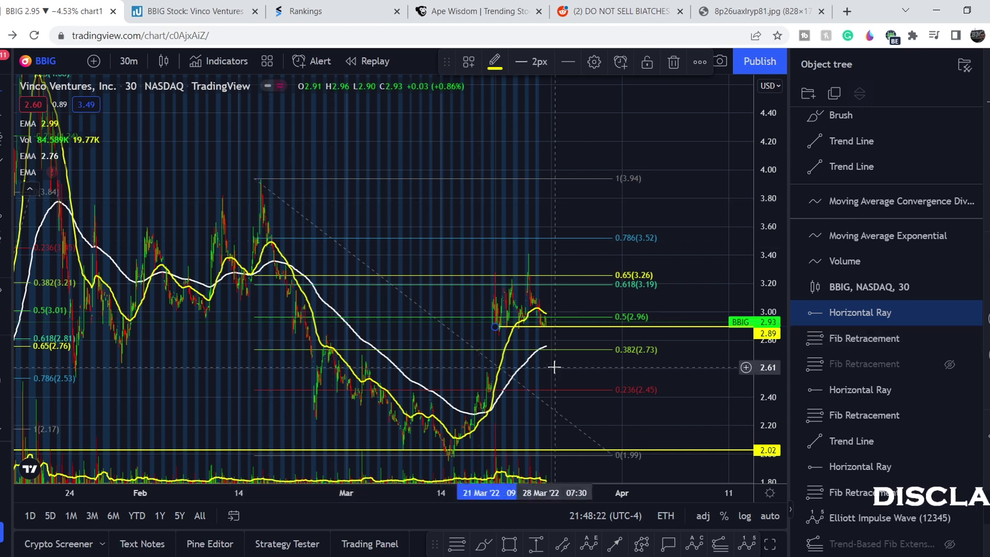
scroll(541, 398, "up", 2)
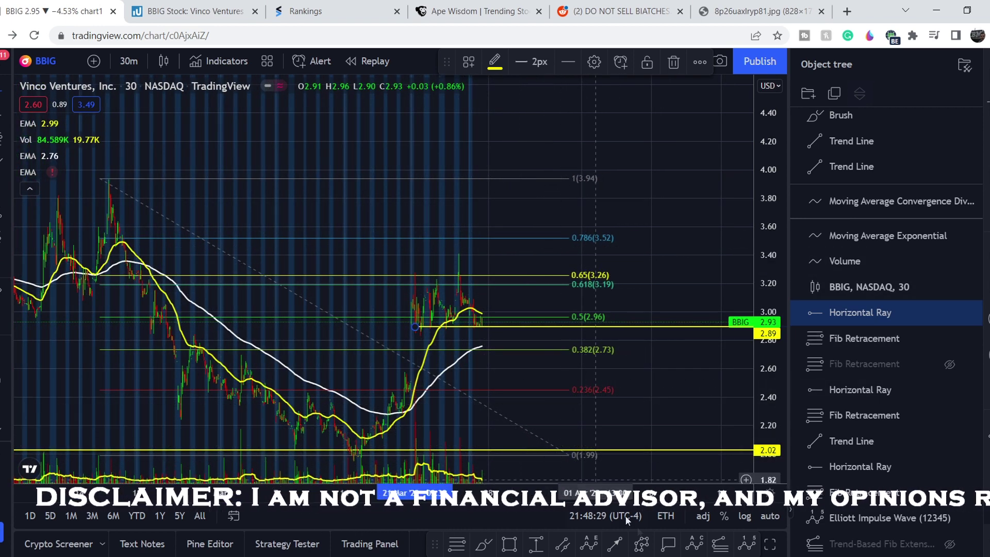
- Draw the five-wave impulse from the mid-March low, with wave (iii) near 3.26 and (v) near 3.43
left_click(361, 426)
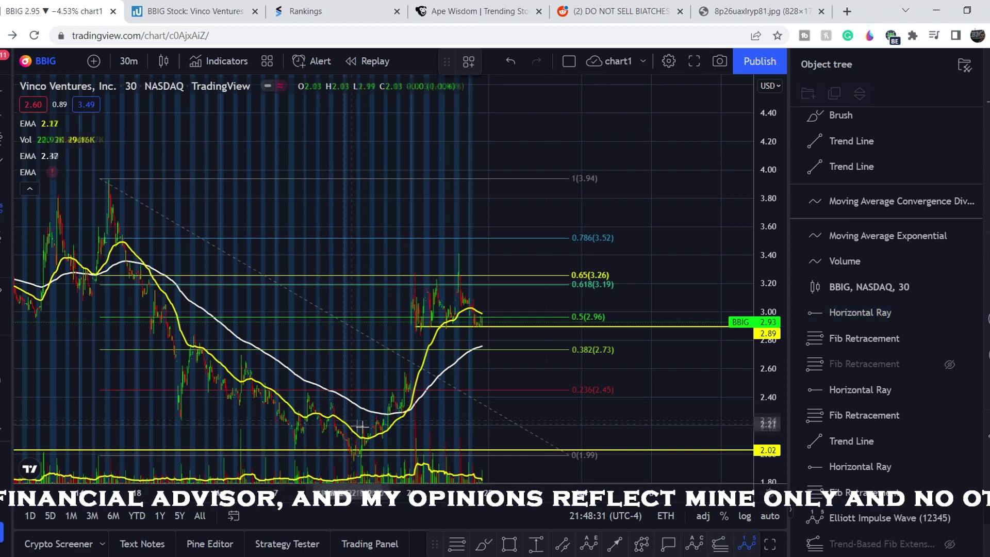
left_click(353, 461)
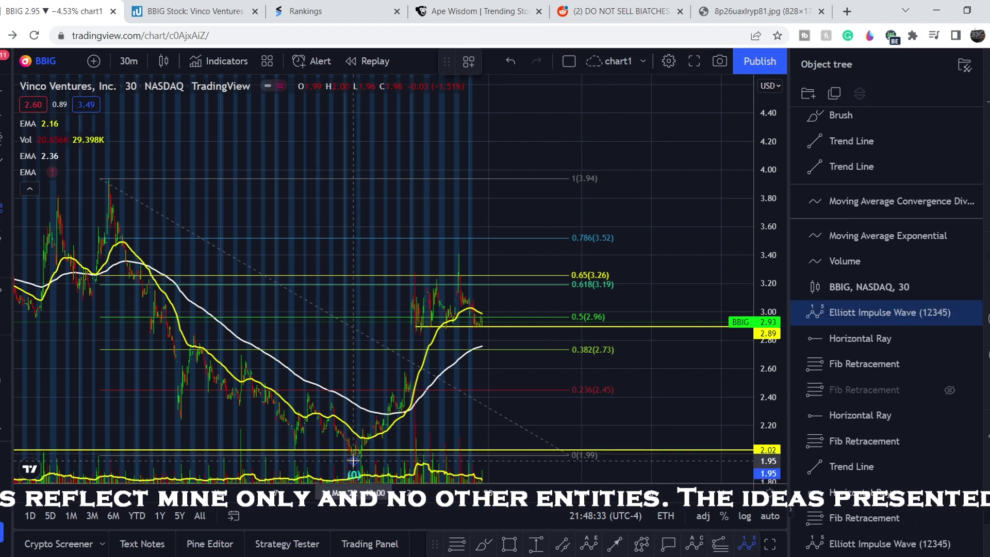
left_click(392, 388)
left_click(401, 416)
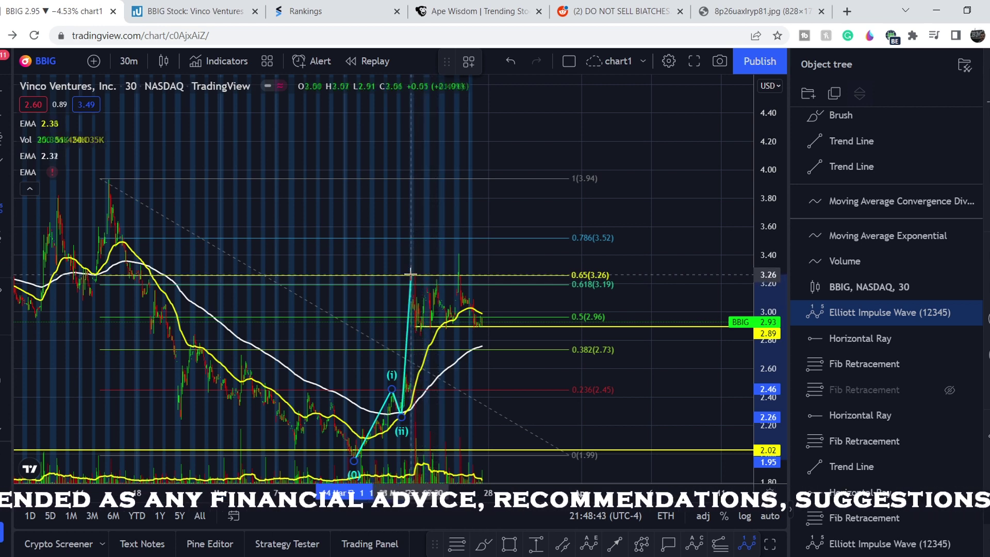
left_click(415, 274)
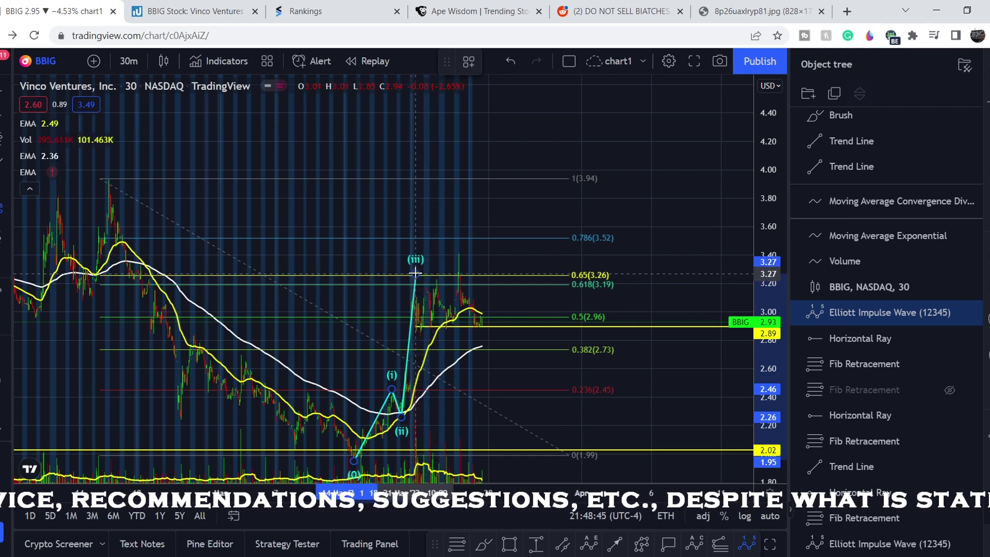
left_click(446, 331)
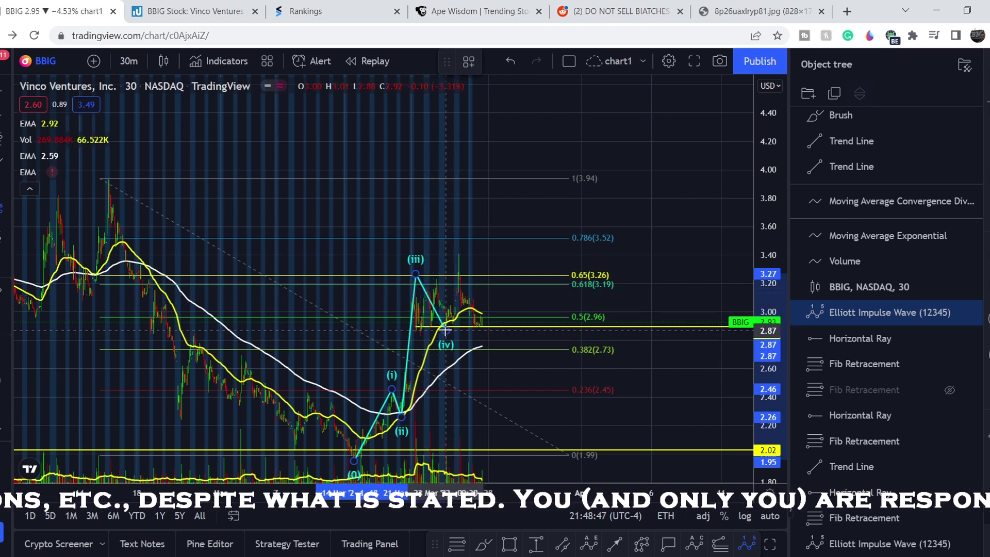
left_click(461, 250)
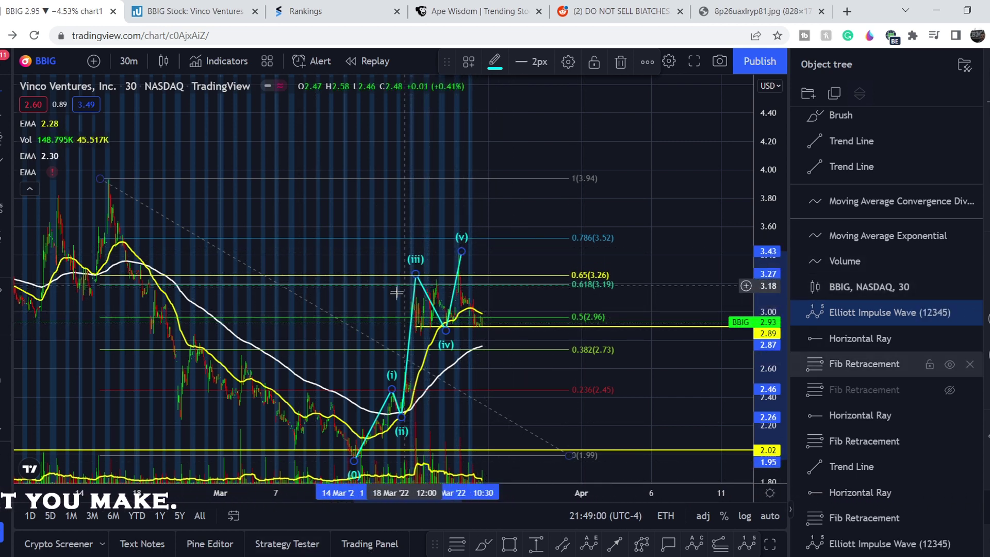
mouse_move(474, 325)
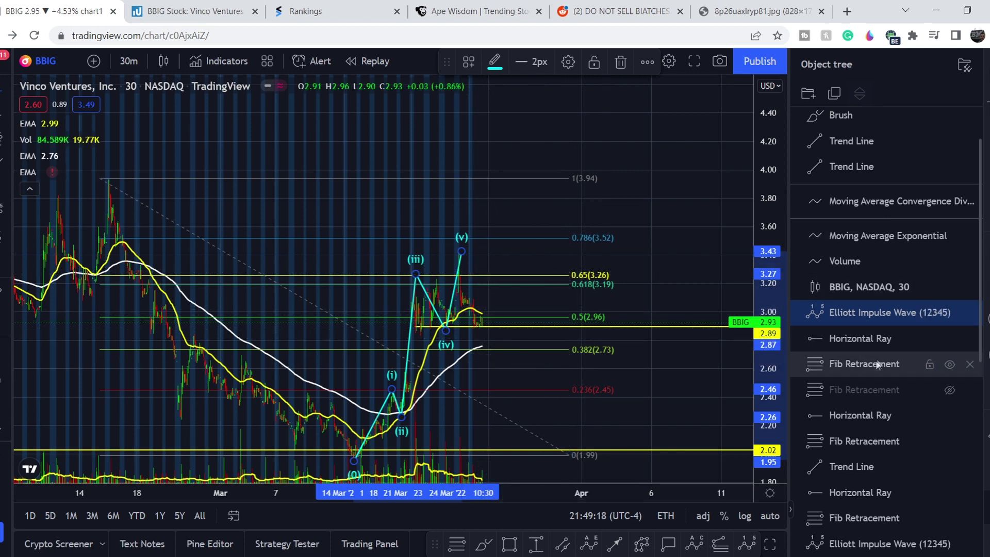
- Hide the old Fib retracement, unhide the other, and move its 0 level to 3.41
mouse_move(882, 364)
left_click(949, 365)
left_click(949, 390)
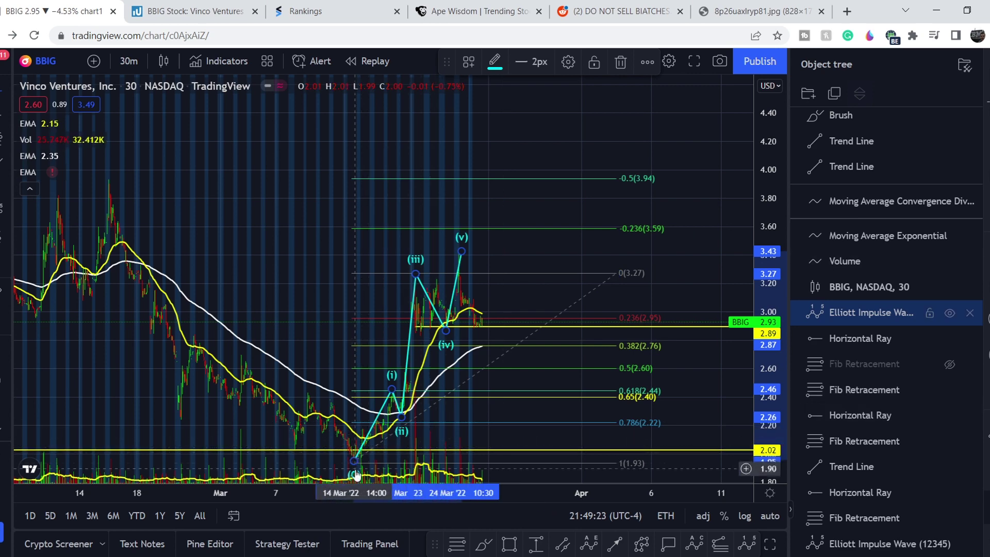
left_click_drag(617, 272, 619, 254)
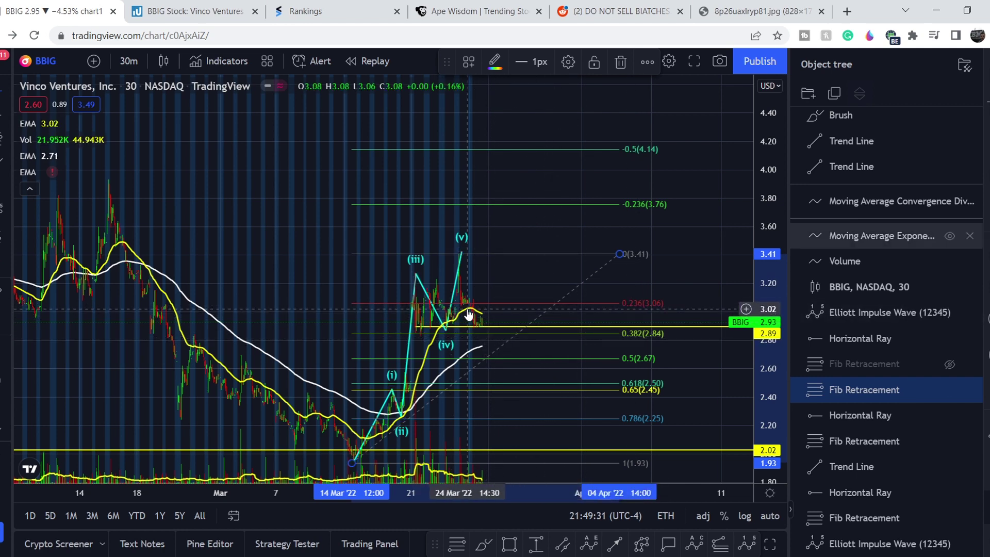
scroll(402, 307, "up", 2)
scroll(384, 312, "down", 1)
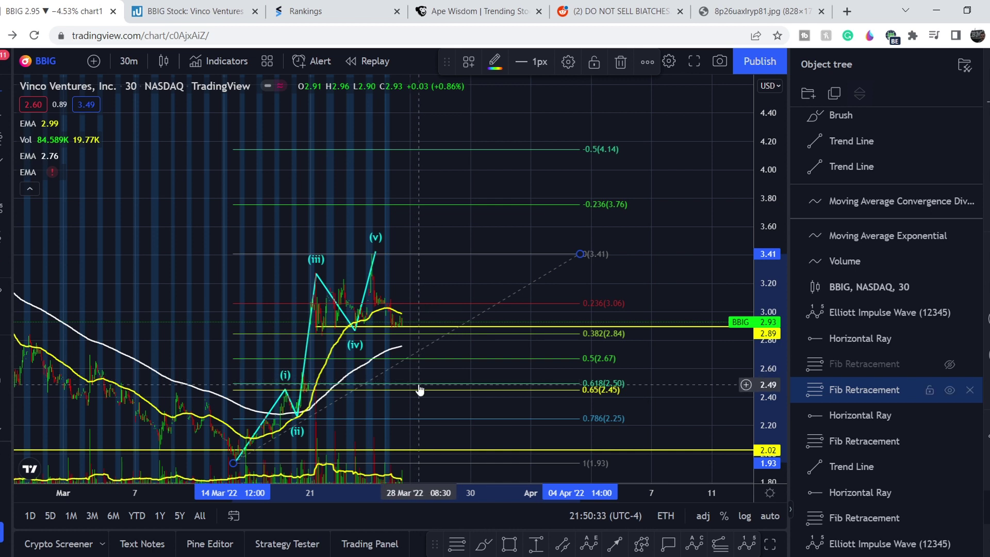
scroll(419, 389, "down", 2)
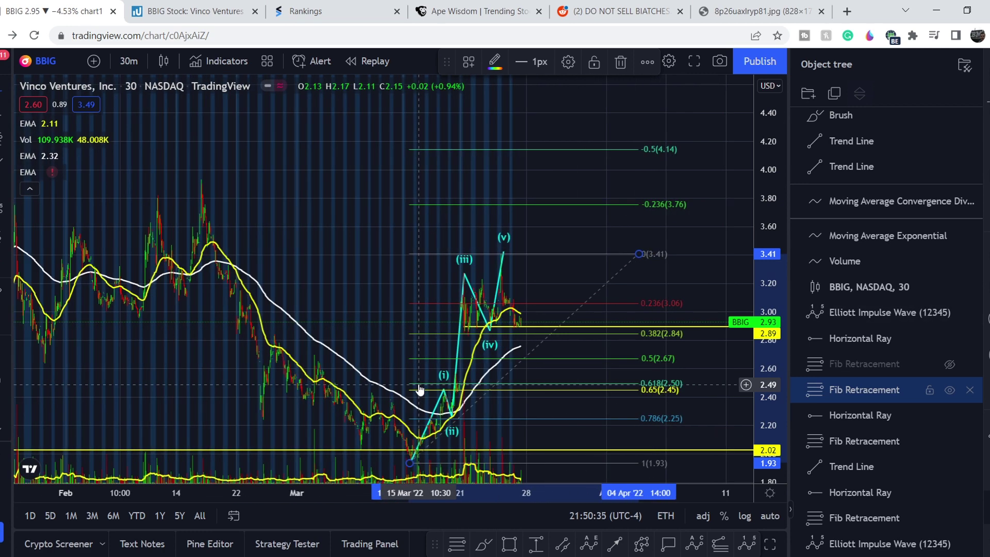
scroll(420, 390, "down", 2)
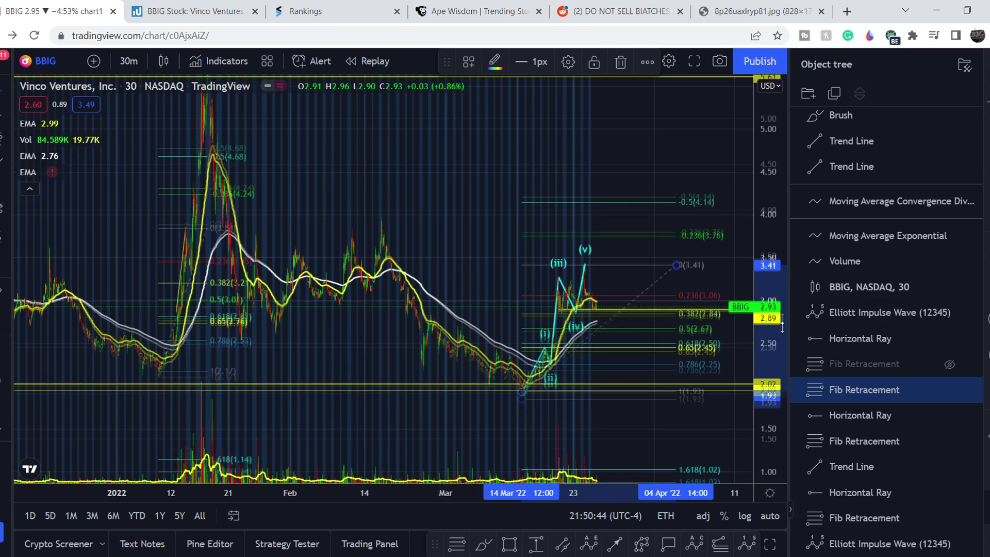
- Compress the price scale to show BBIG's full range up to the January peak
left_click_drag(771, 144, 771, 201)
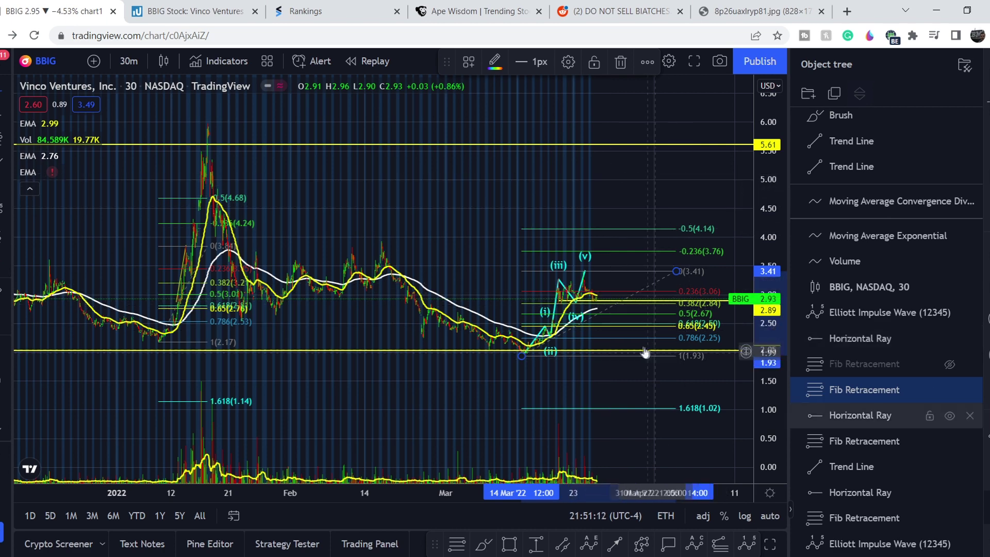
scroll(597, 294, "up", 2)
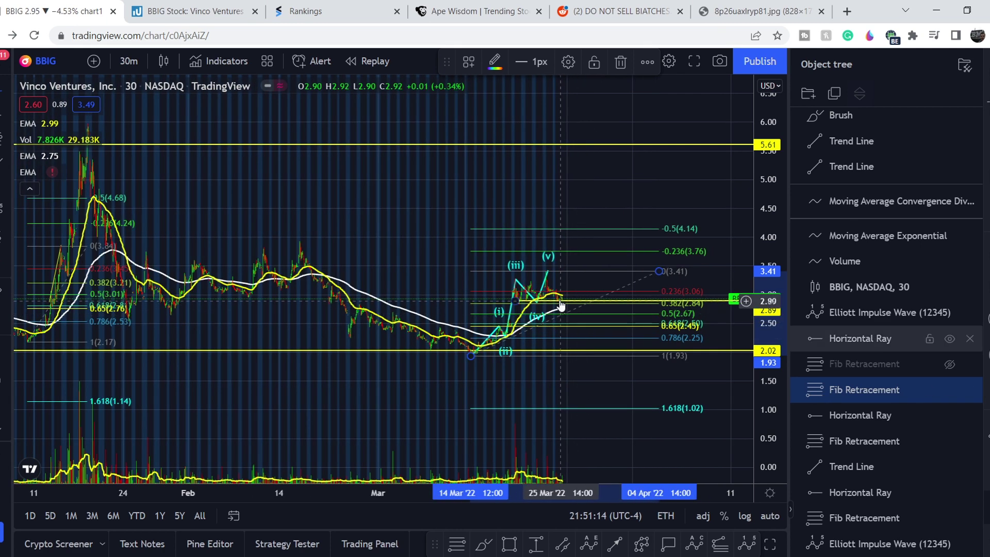